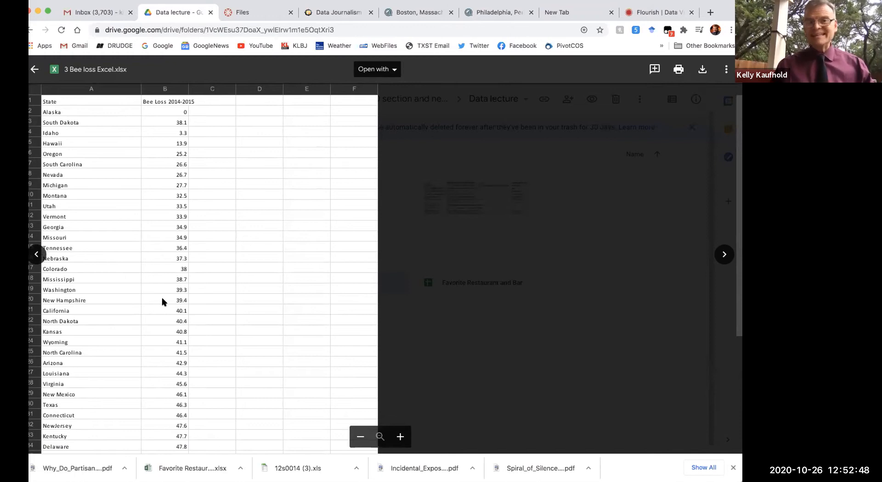
# Look through the state-by-state figures in the 3 Bee loss Excel.xlsx spreadsheet preview
pyautogui.scroll(-1, 142, 263)
pyautogui.scroll(-5, 142, 264)
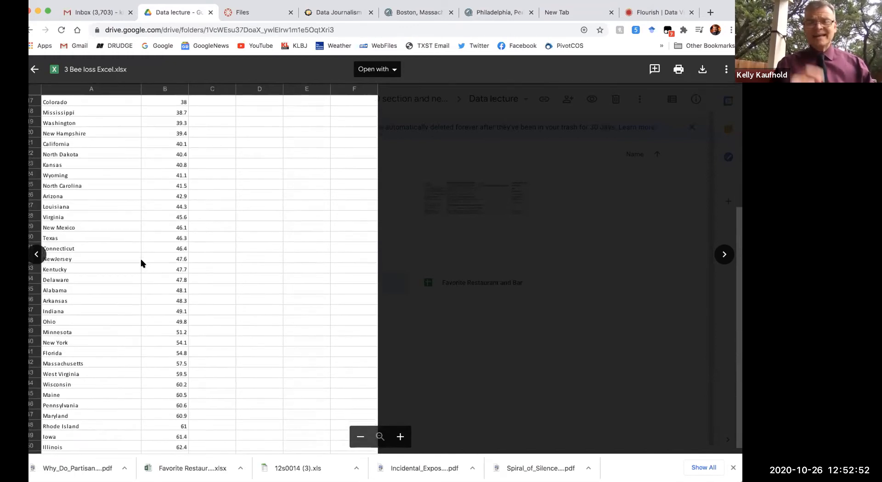
pyautogui.scroll(-1, 141, 263)
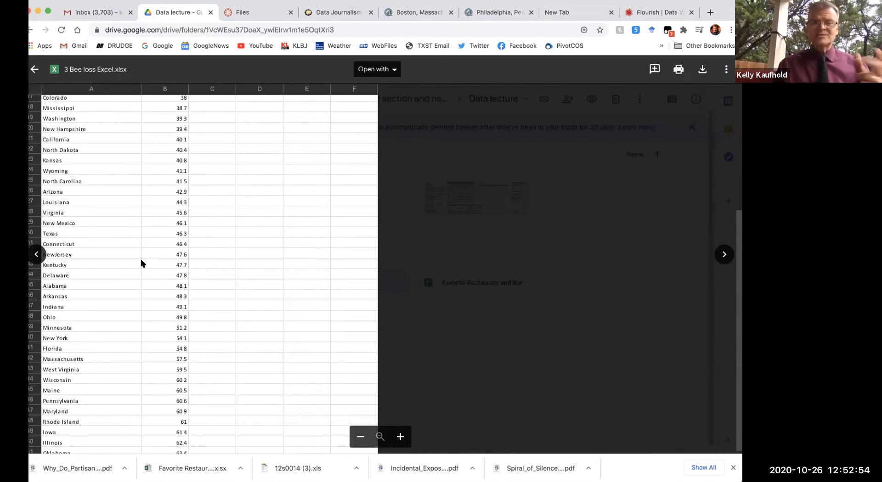
pyautogui.scroll(-1, 144, 251)
pyautogui.scroll(7, 144, 251)
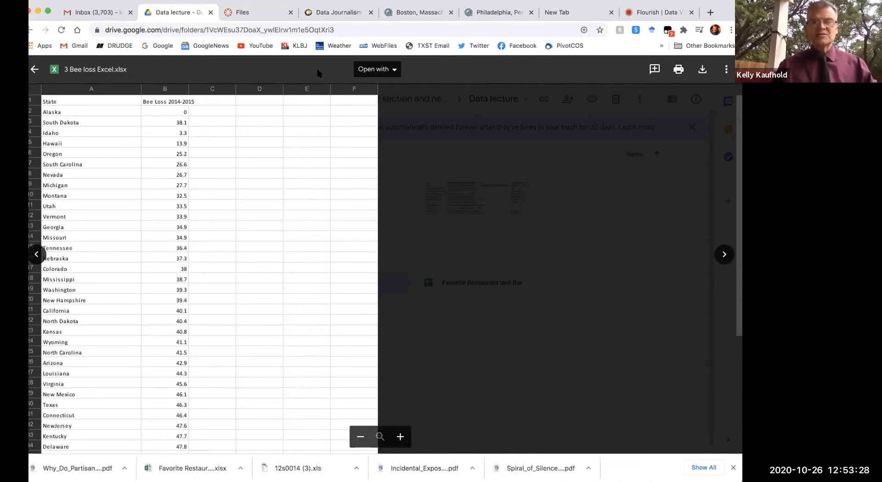
# Open Google My Maps from the link in the Data Journalism lecture document and create a new map
pyautogui.click(258, 12)
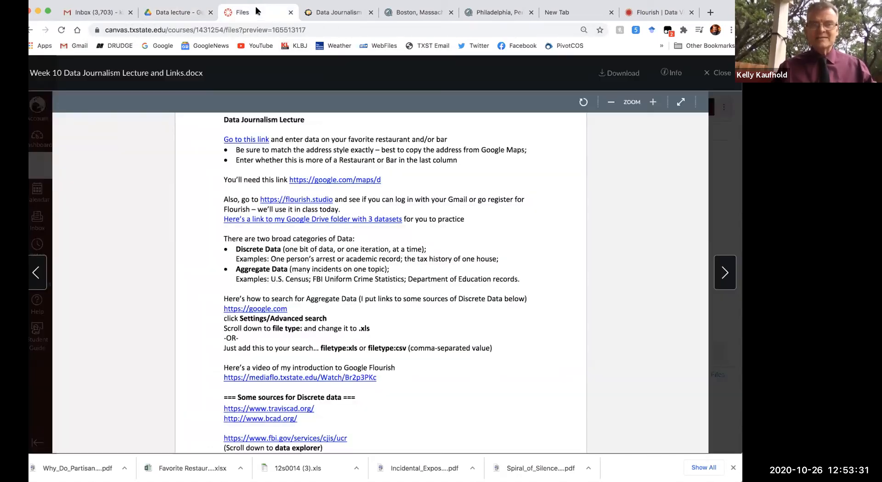
pyautogui.click(334, 181)
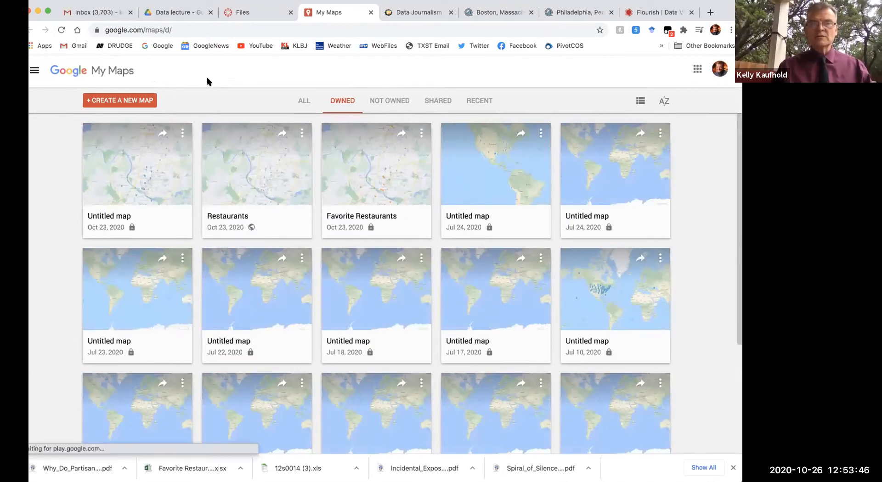
pyautogui.click(36, 72)
pyautogui.click(62, 96)
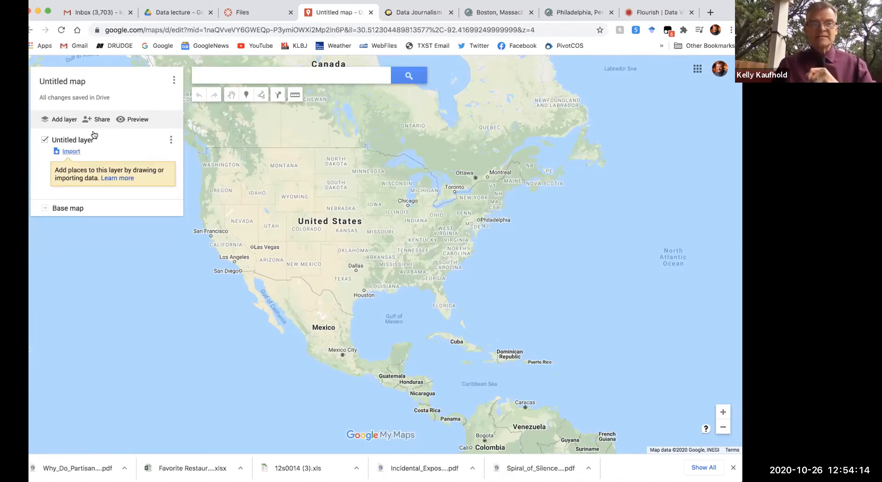
# Import 3 Bee loss Excel.xlsx from the Data lecture folder in Google Drive into the untitled layer
pyautogui.click(70, 152)
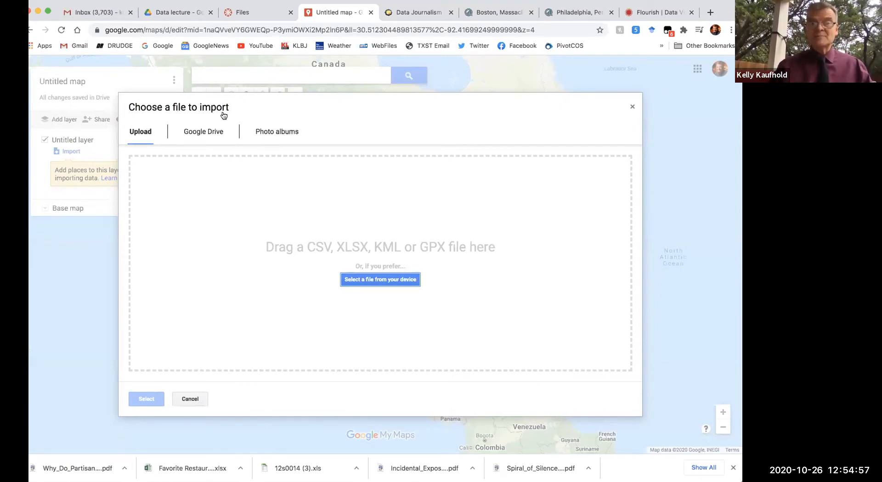
pyautogui.click(210, 130)
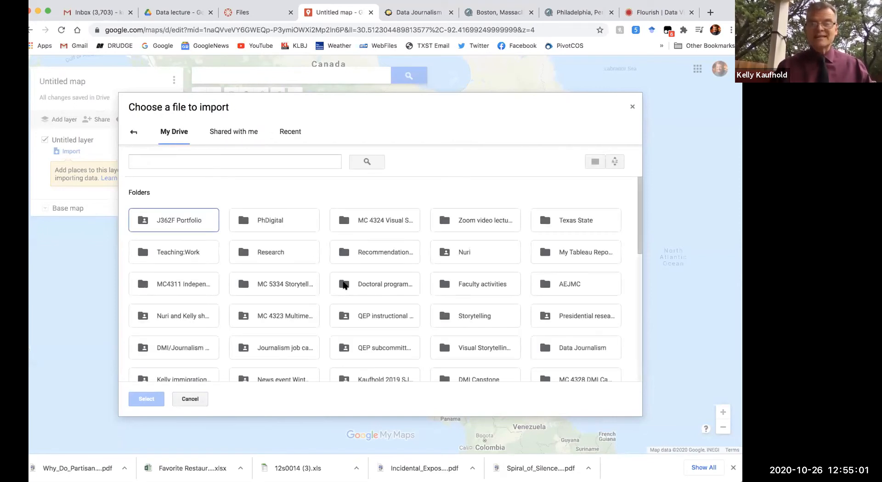
pyautogui.click(281, 312)
pyautogui.doubleClick(281, 312)
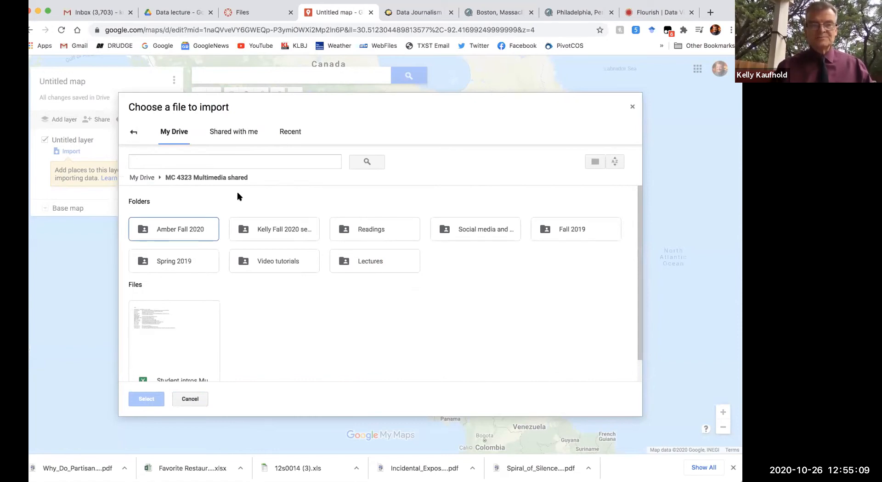
pyautogui.doubleClick(294, 229)
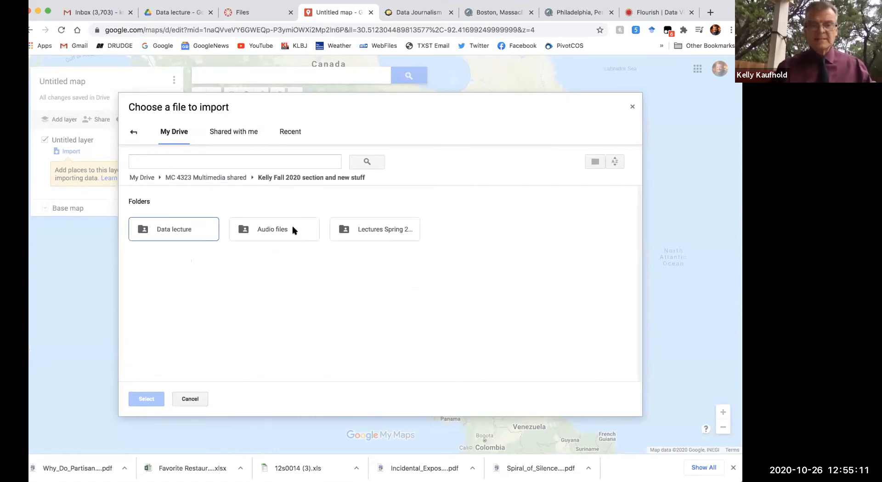
pyautogui.doubleClick(188, 230)
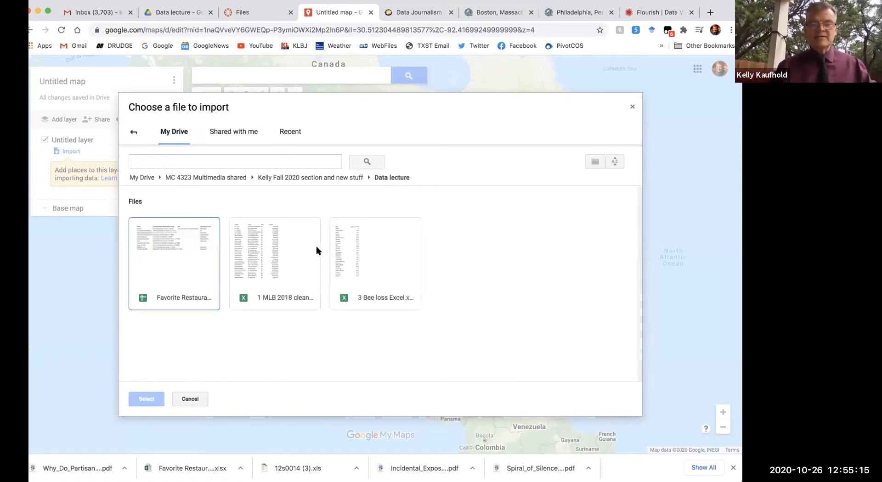
pyautogui.click(361, 248)
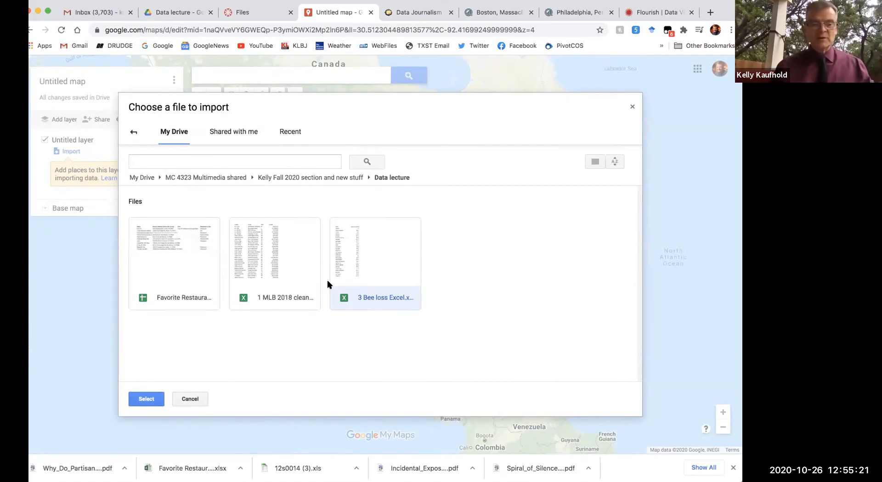
pyautogui.click(145, 398)
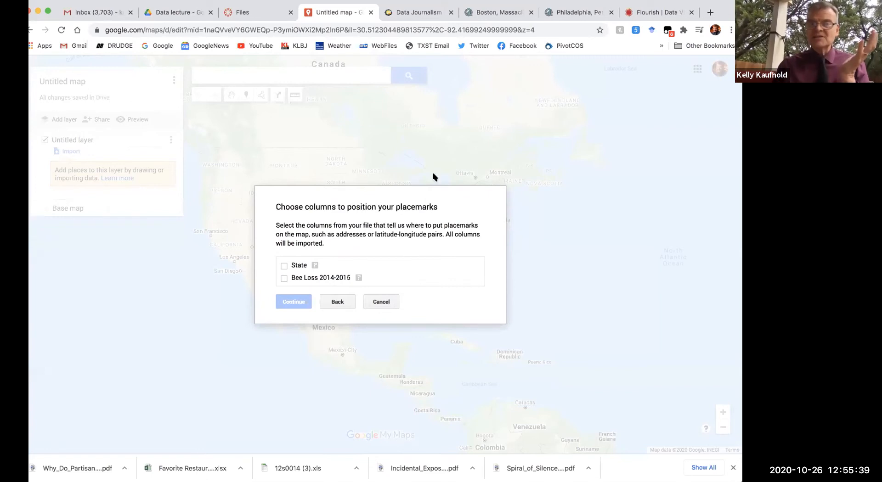
# Position the placemarks by the State column and title the markers with the Bee Loss 2014-2015 column
pyautogui.click(283, 267)
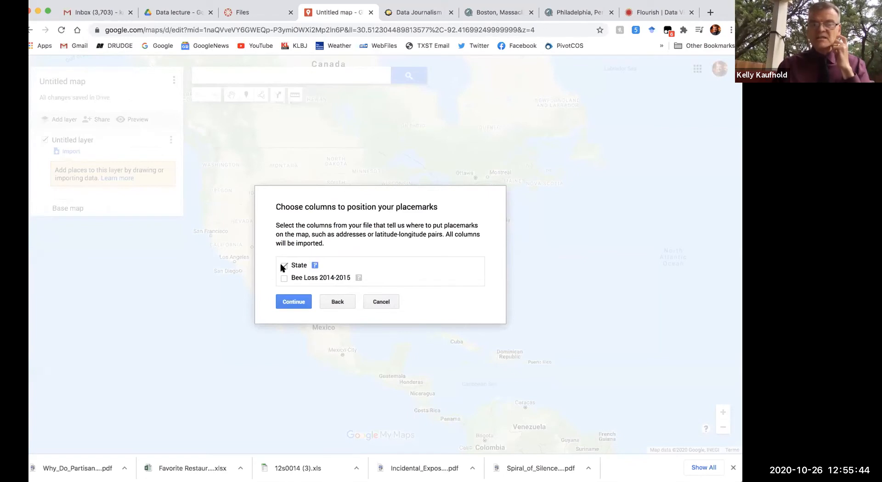
pyautogui.click(296, 302)
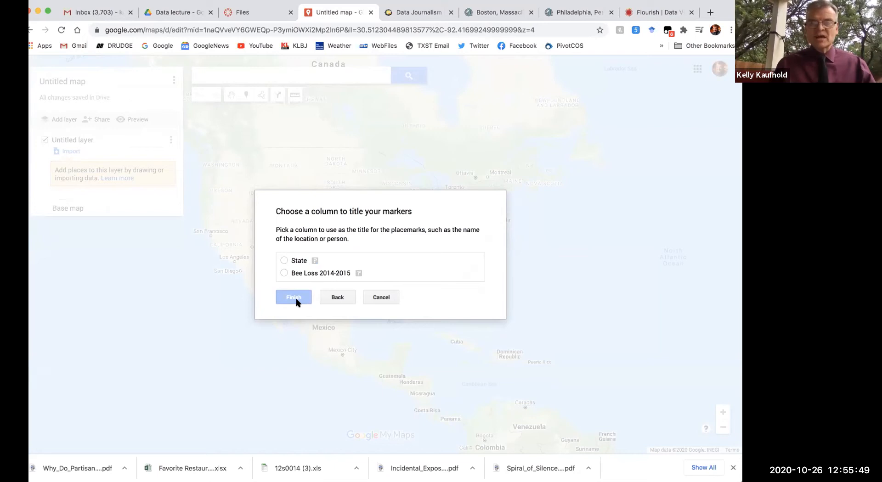
pyautogui.click(282, 274)
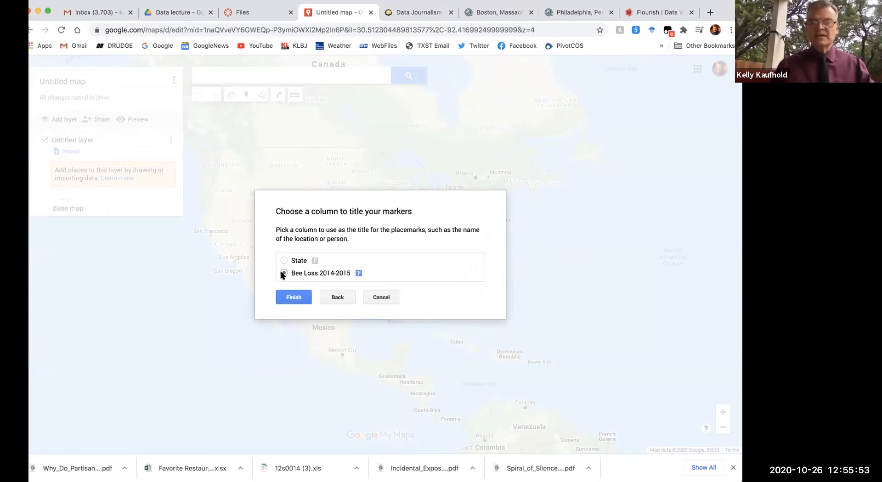
pyautogui.click(290, 297)
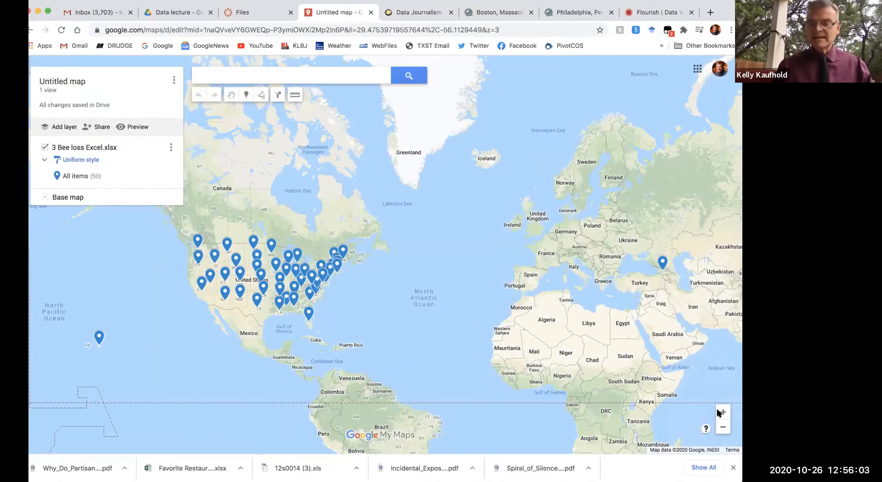
# Examine the bee loss markers across the United States, checking the details for Missouri, Colorado and New Mexico
pyautogui.click(720, 414)
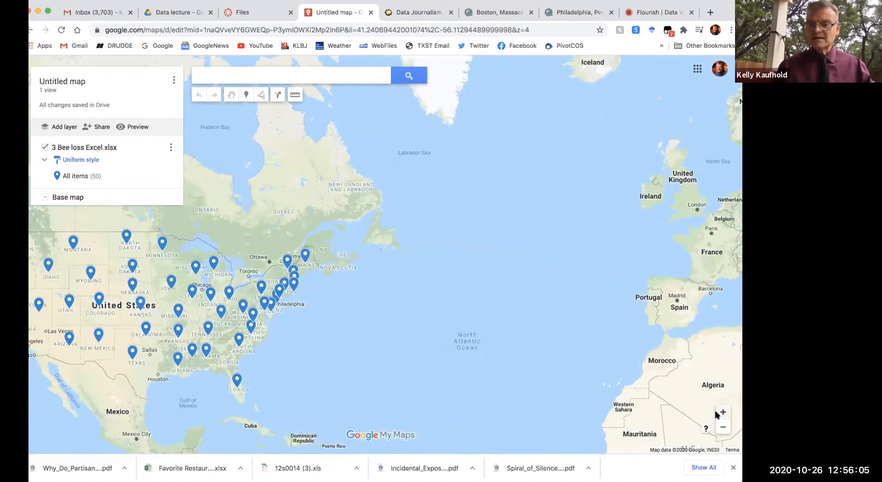
pyautogui.click(720, 414)
pyautogui.moveTo(272, 368); pyautogui.dragTo(671, 217)
pyautogui.moveTo(478, 316); pyautogui.dragTo(545, 307)
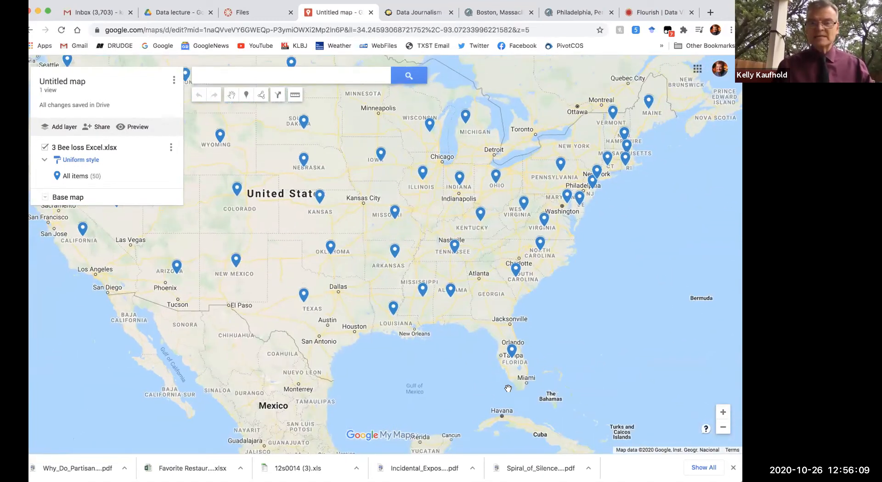
pyautogui.moveTo(404, 246); pyautogui.dragTo(462, 235)
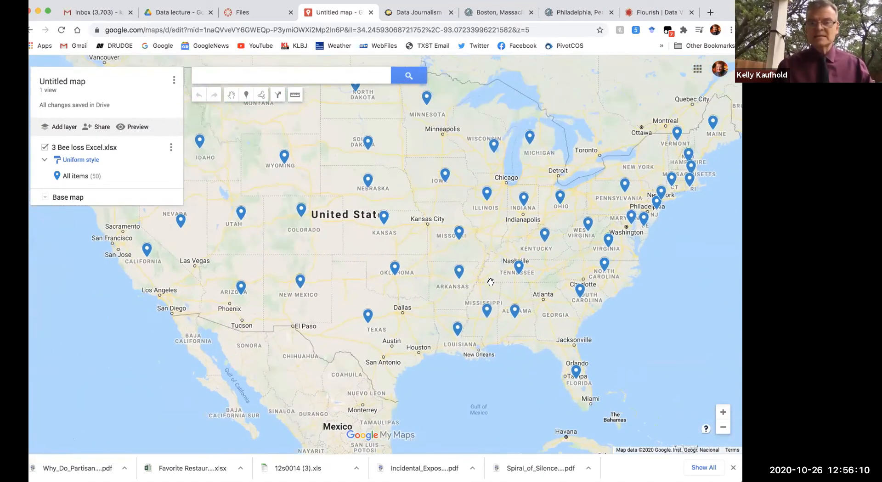
pyautogui.click(459, 233)
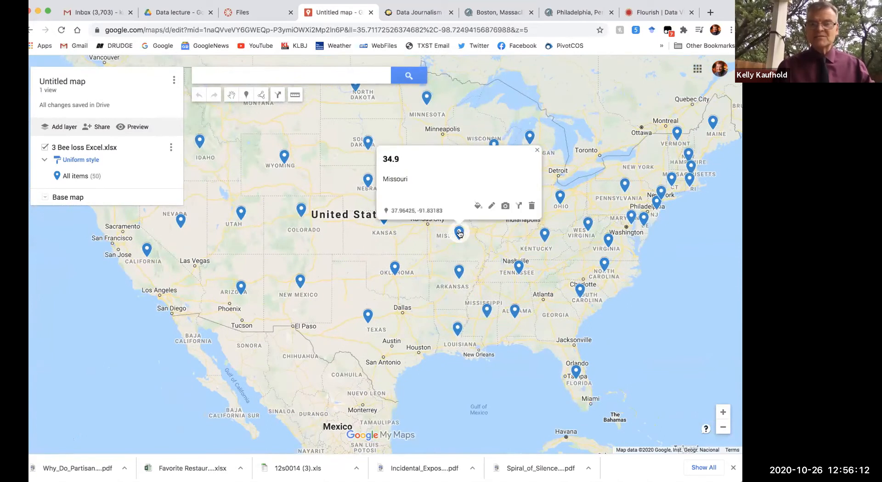
pyautogui.click(299, 215)
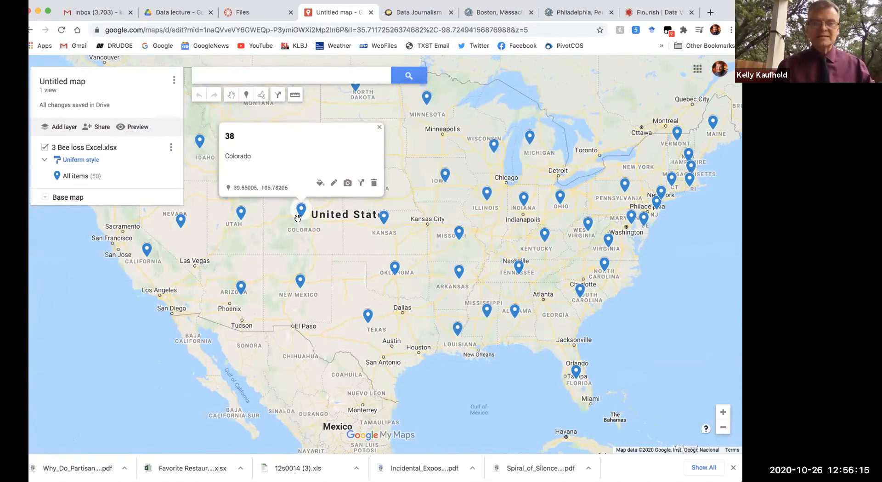
pyautogui.click(300, 281)
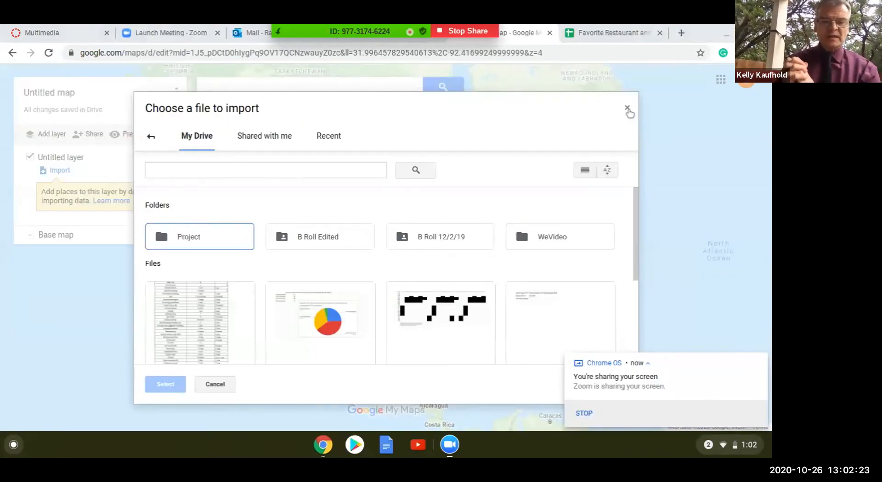
# Import the shared Favorite Restaurant and Bar spreadsheet into the untitled layer, positioning placemarks by the Precise Address column
pyautogui.click(627, 109)
pyautogui.click(60, 171)
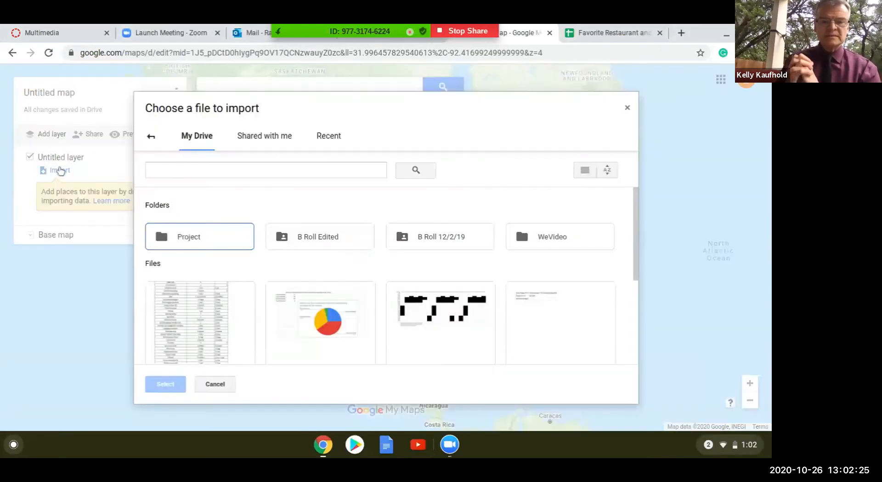
pyautogui.click(283, 146)
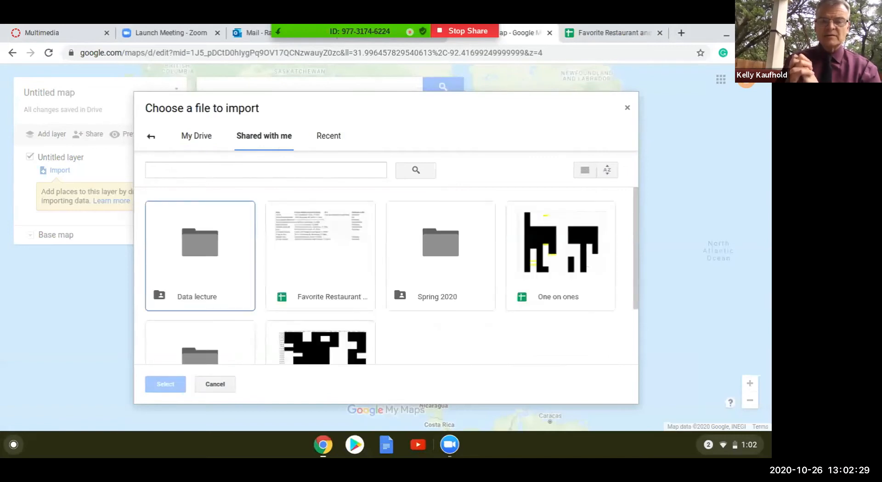
pyautogui.click(317, 246)
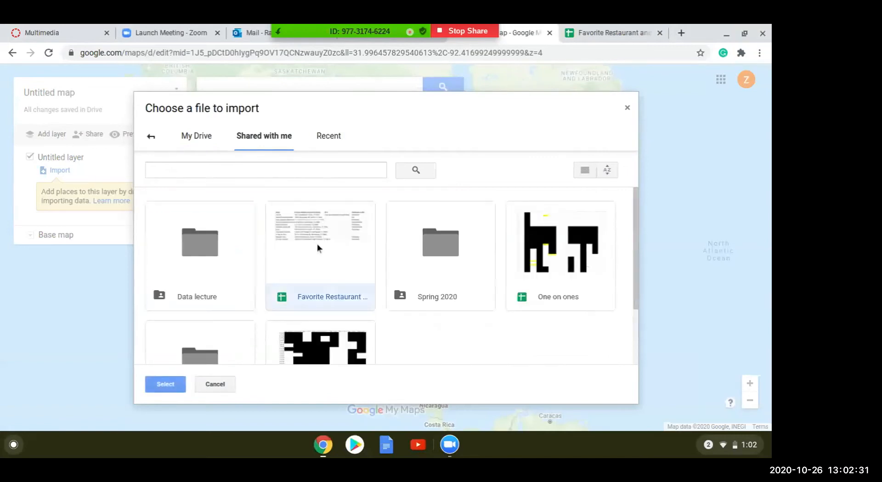
pyautogui.doubleClick(317, 244)
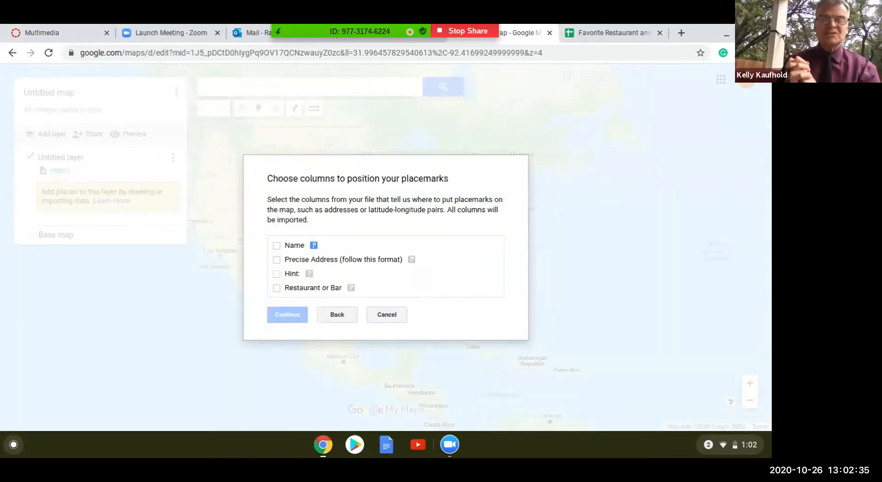
pyautogui.click(316, 262)
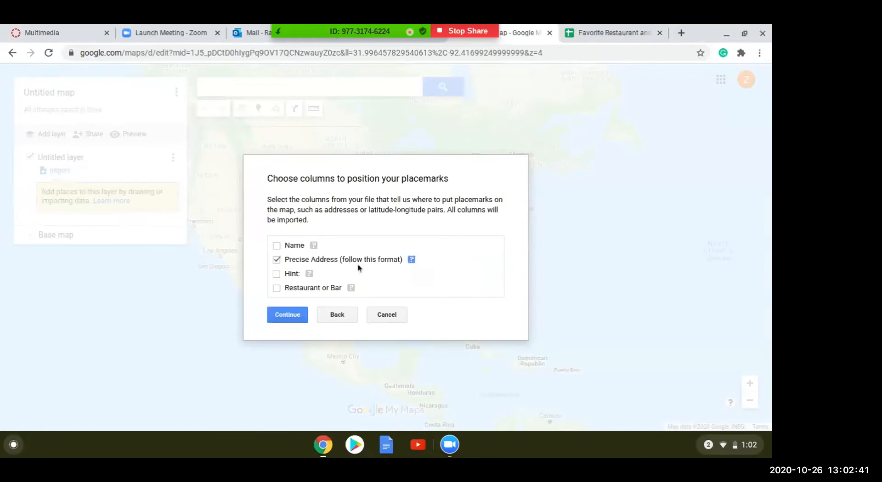
pyautogui.click(293, 320)
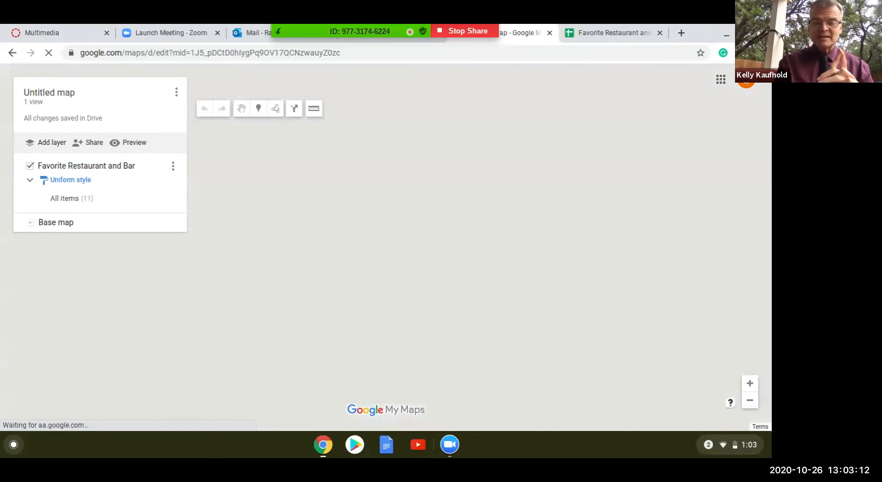
# Examine the restaurant markers between Austin and San Marcos, including the details of Texas Bean and Brew
pyautogui.click(506, 409)
pyautogui.scroll(3, 379, 305)
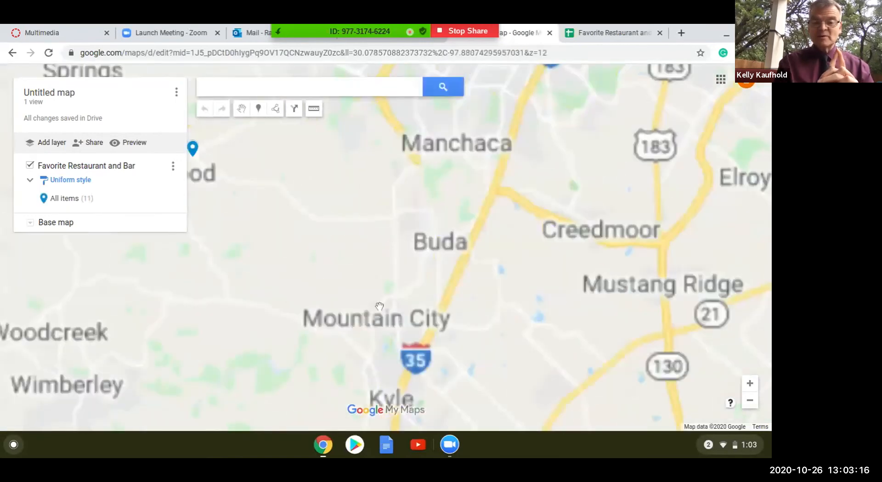
pyautogui.scroll(-2, 379, 305)
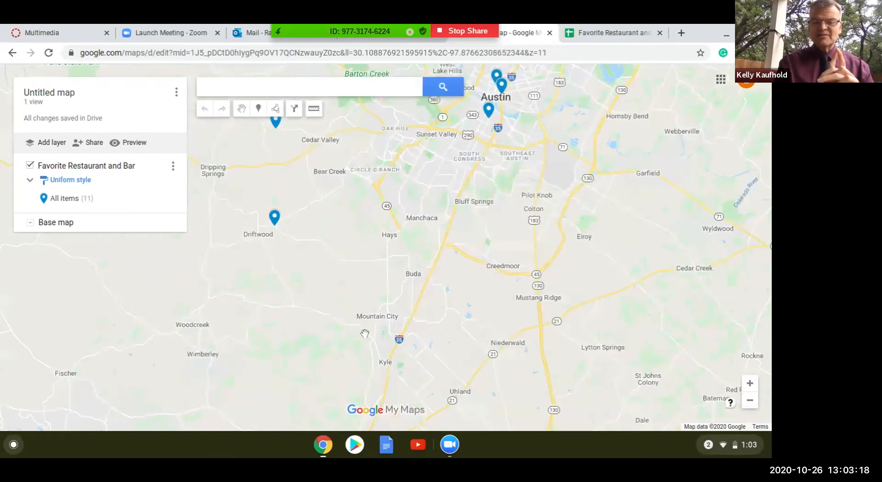
pyautogui.moveTo(365, 333); pyautogui.dragTo(386, 186)
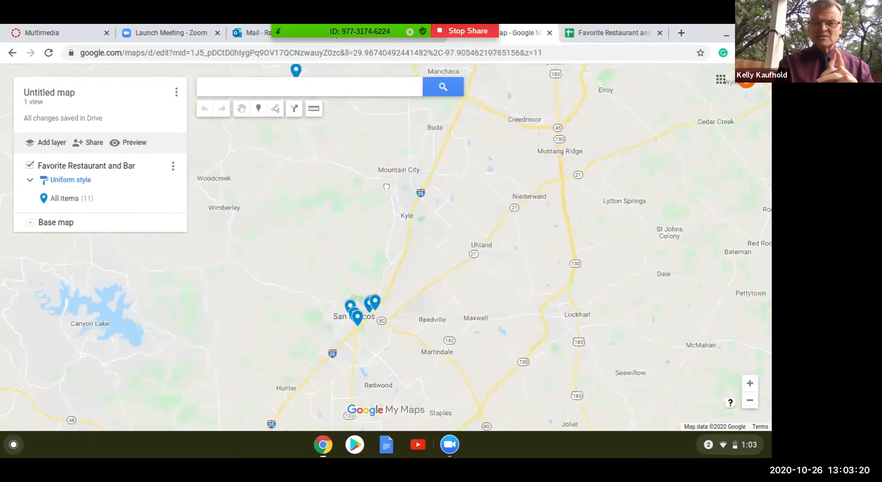
pyautogui.click(376, 302)
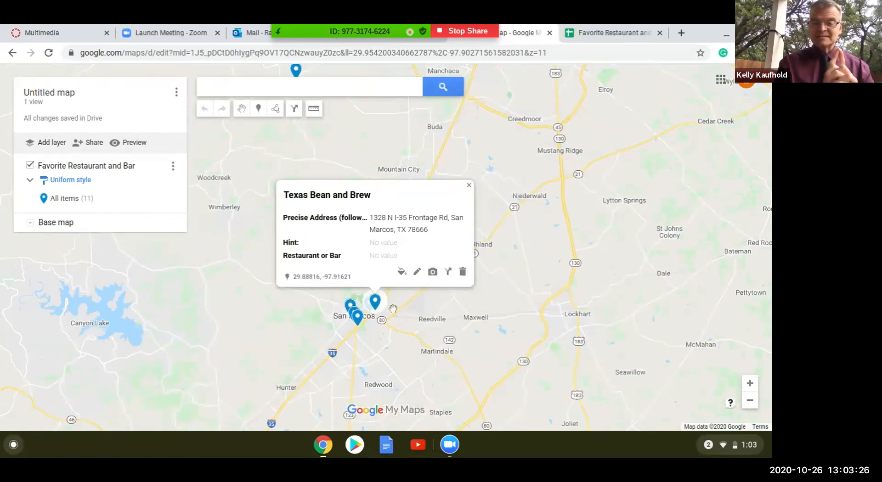
pyautogui.moveTo(394, 308); pyautogui.dragTo(407, 282)
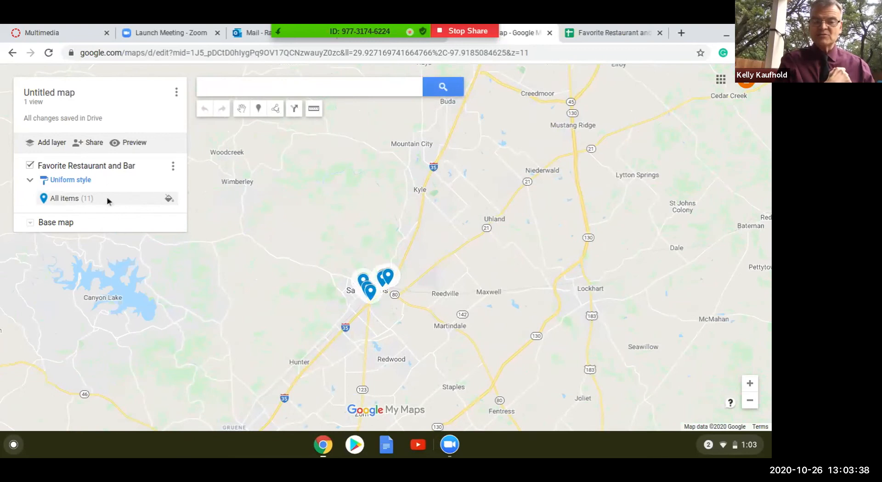
# Style all Favorite Restaurant and Bar markers with the fork-and-knife restaurant icon in dark red
pyautogui.click(170, 200)
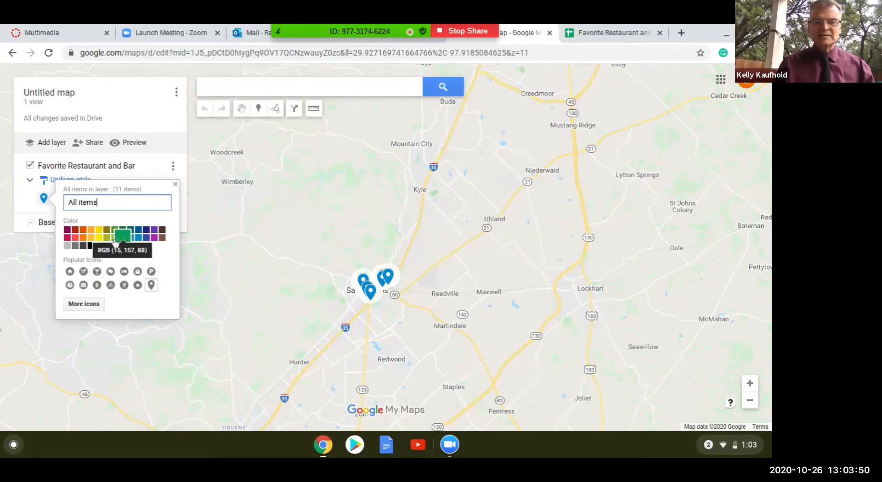
pyautogui.click(84, 272)
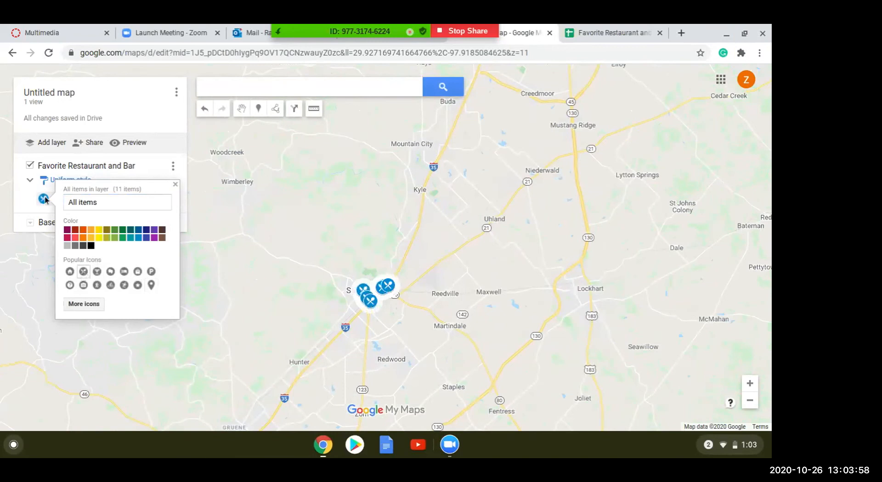
pyautogui.click(75, 228)
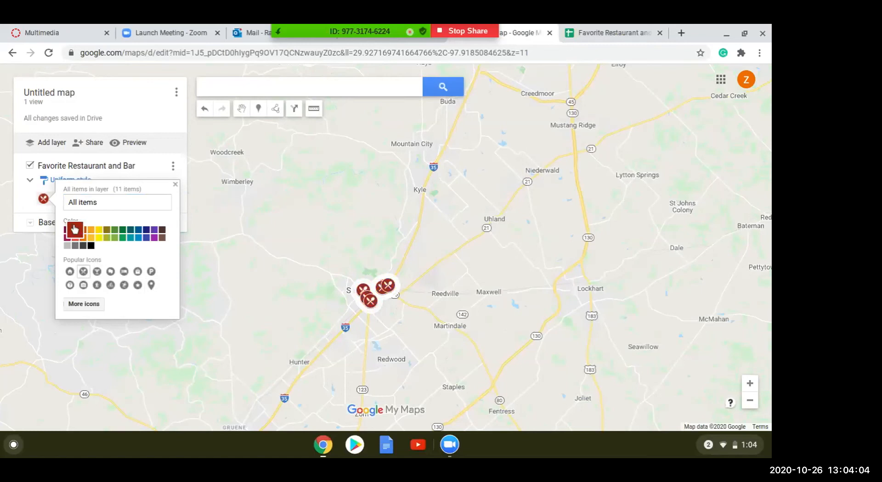
pyautogui.click(154, 169)
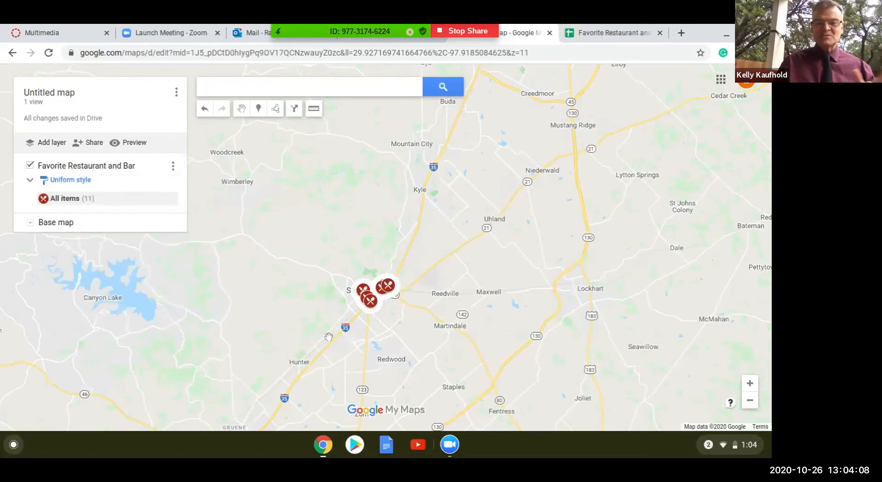
pyautogui.moveTo(328, 338); pyautogui.dragTo(302, 421)
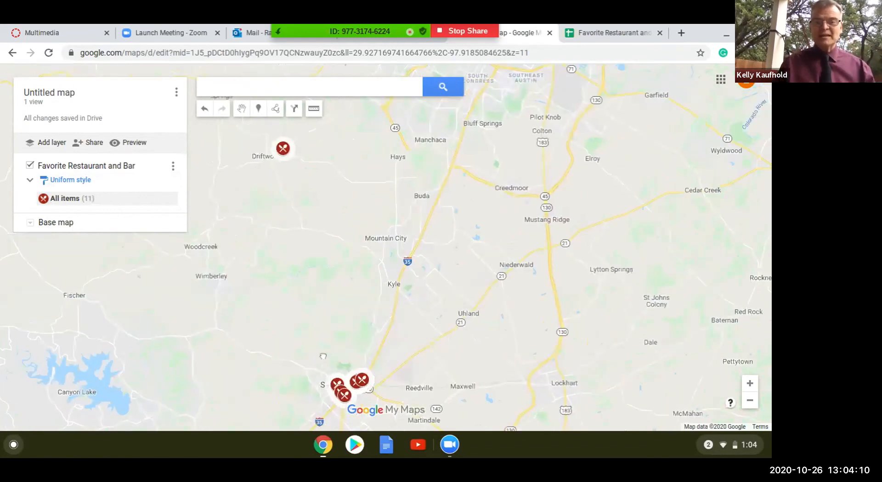
pyautogui.moveTo(321, 321); pyautogui.dragTo(275, 365)
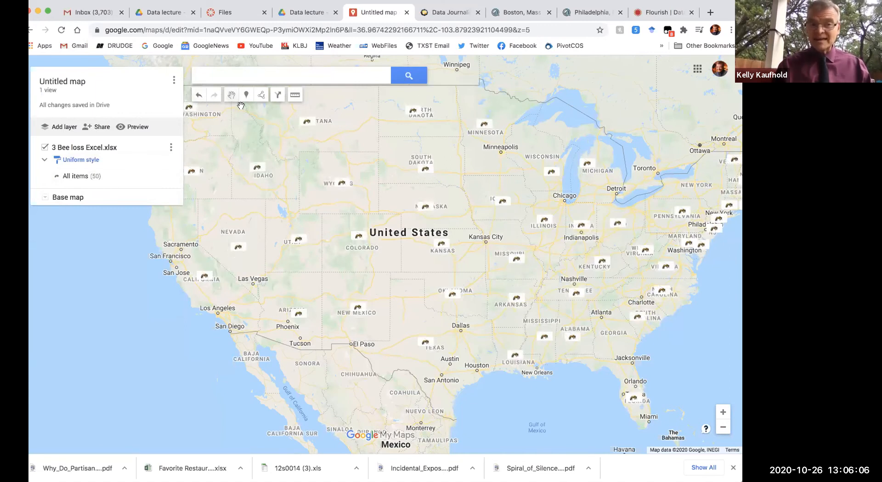
# Try to get the code for embedding the untitled bee loss map on a website
pyautogui.click(174, 81)
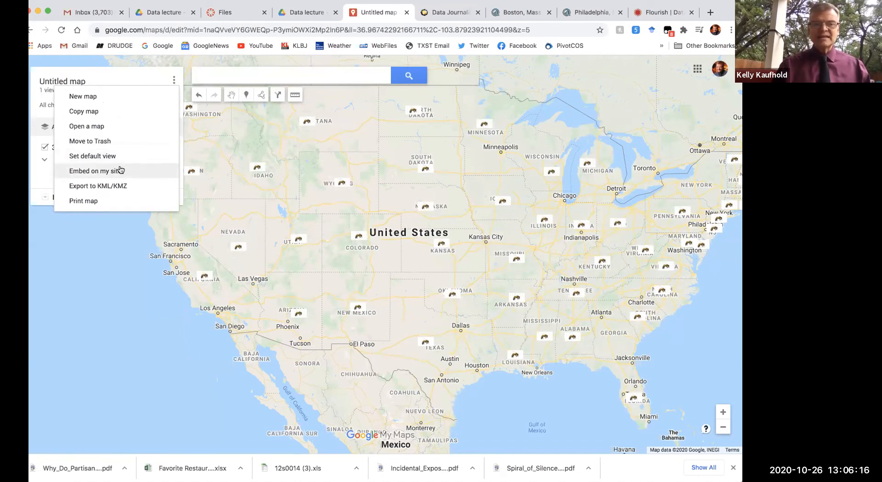
pyautogui.click(104, 170)
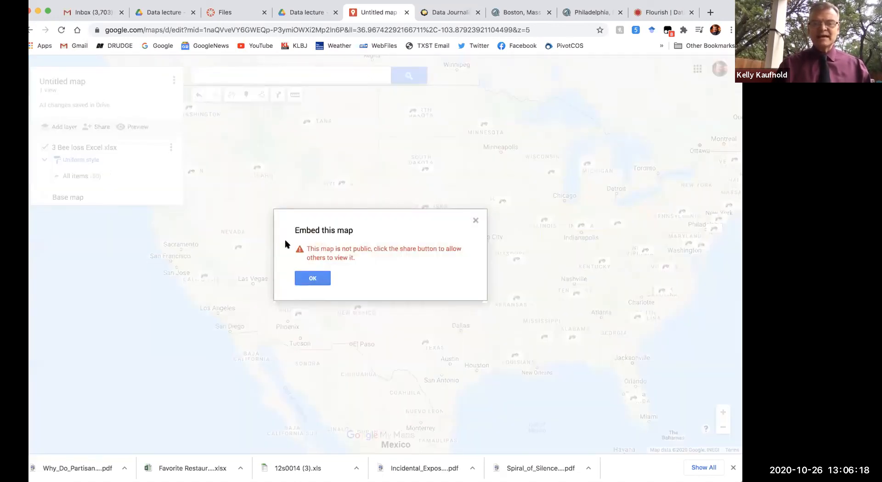
pyautogui.click(311, 277)
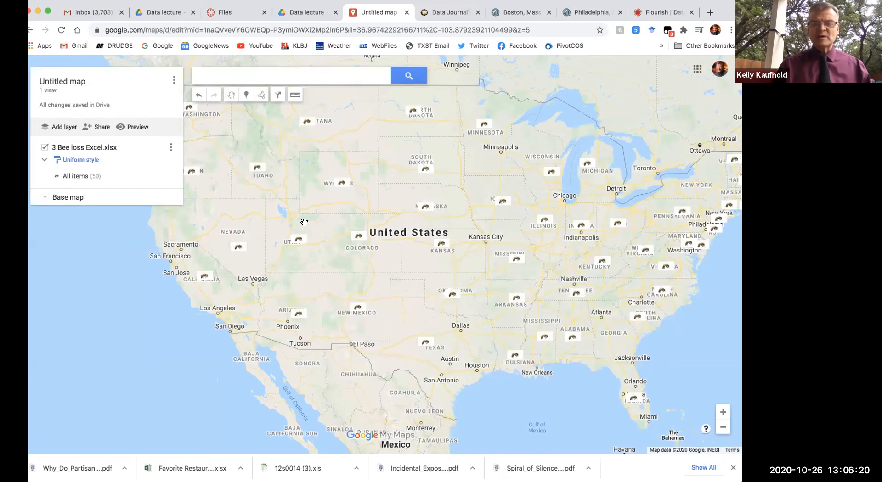
# Rename the untitled bee loss map as "Bee loss" and save the title
pyautogui.click(68, 82)
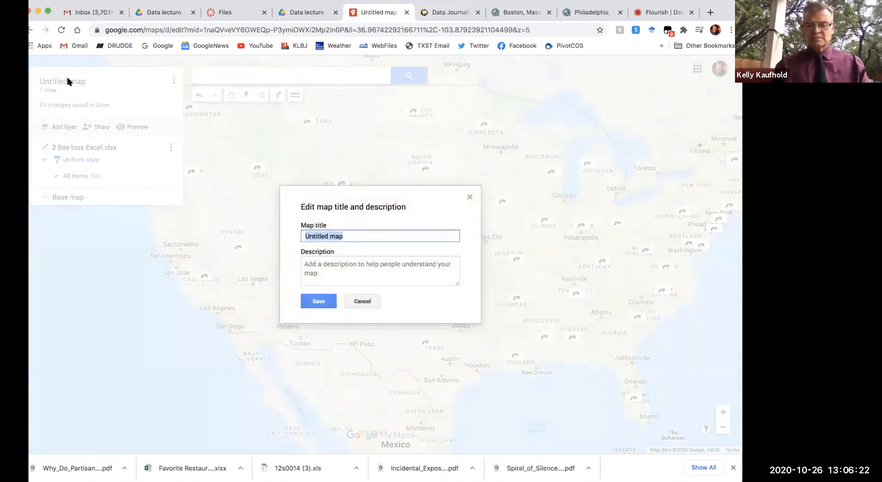
pyautogui.write('Bee loss')
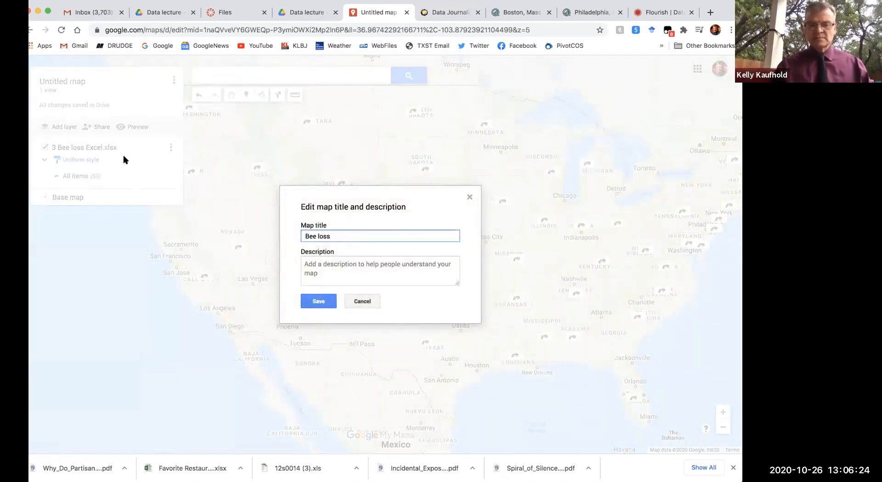
pyautogui.click(319, 301)
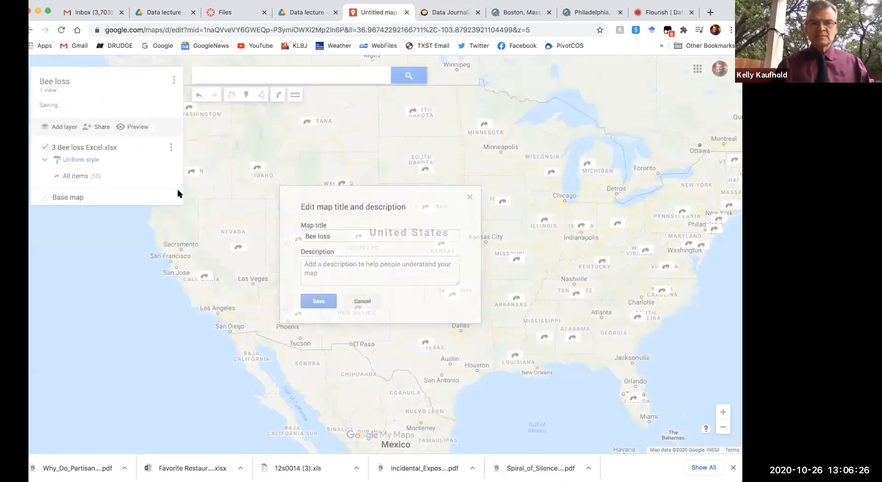
# Enable link sharing for the Bee loss map and recheck its sharing settings
pyautogui.click(106, 126)
pyautogui.click(298, 236)
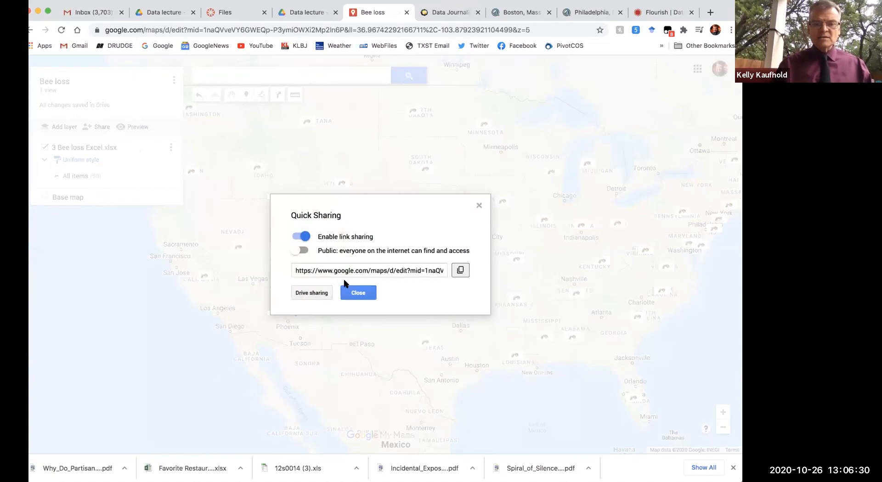
pyautogui.click(359, 295)
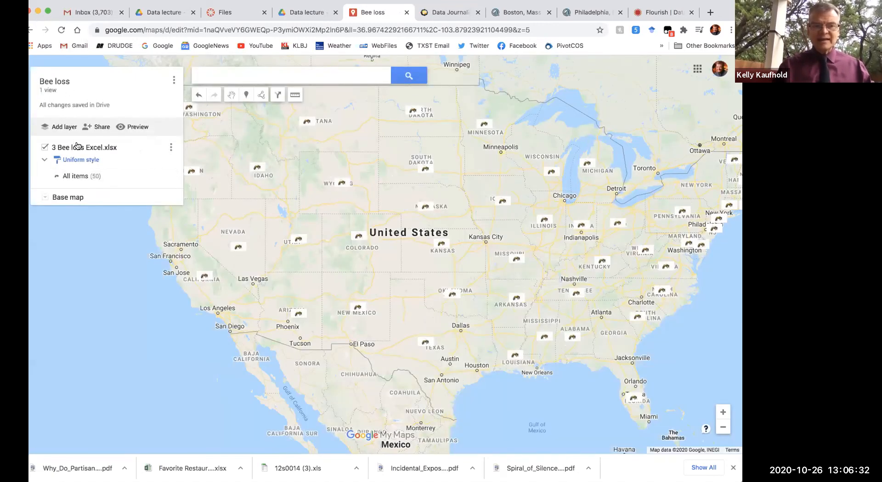
pyautogui.click(99, 126)
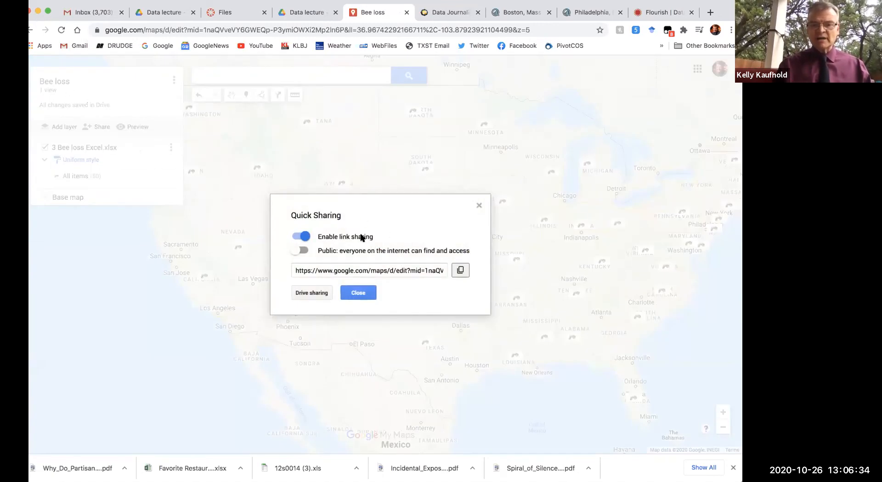
pyautogui.click(360, 289)
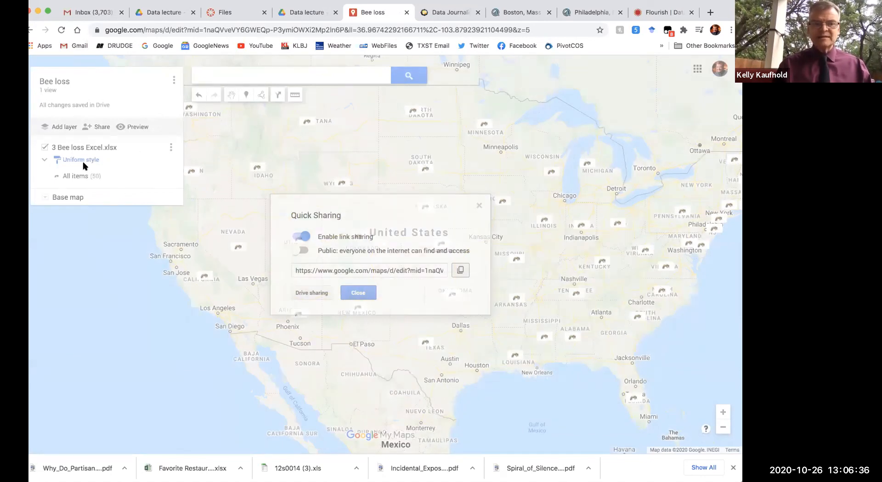
# Examine the HTML embed code for the Bee loss map and its Quick Sharing options
pyautogui.click(174, 81)
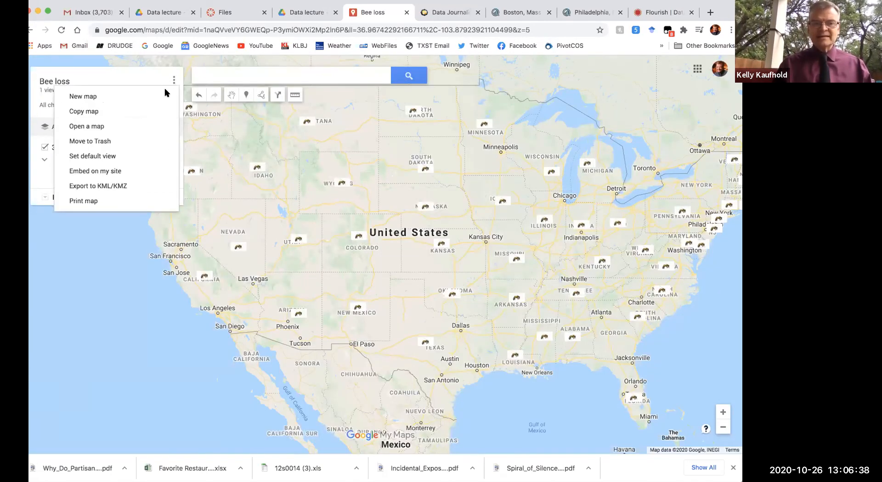
pyautogui.click(99, 175)
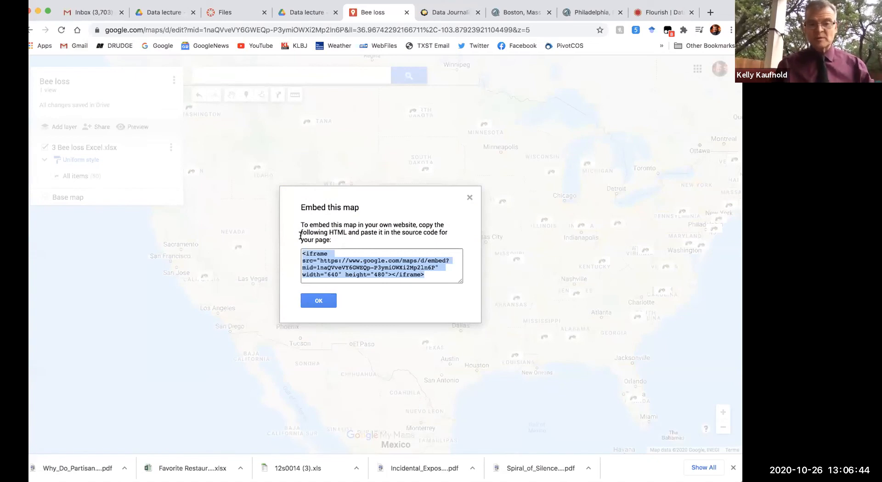
pyautogui.click(468, 197)
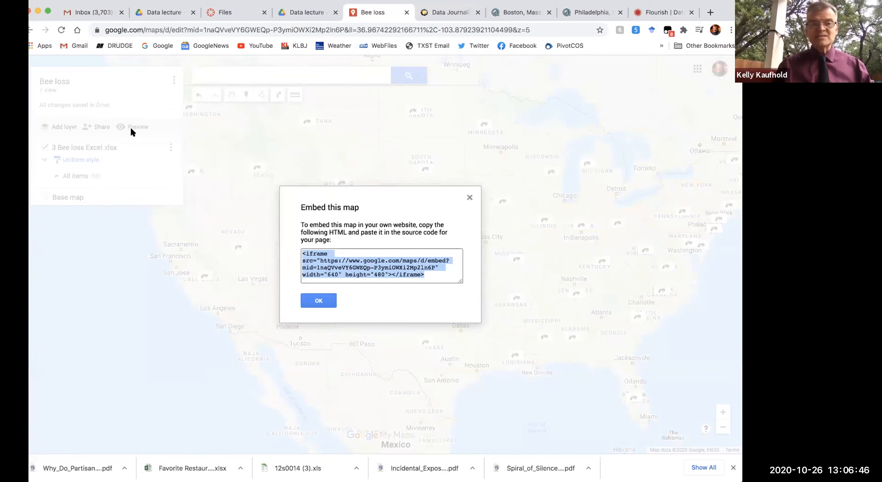
pyautogui.click(96, 127)
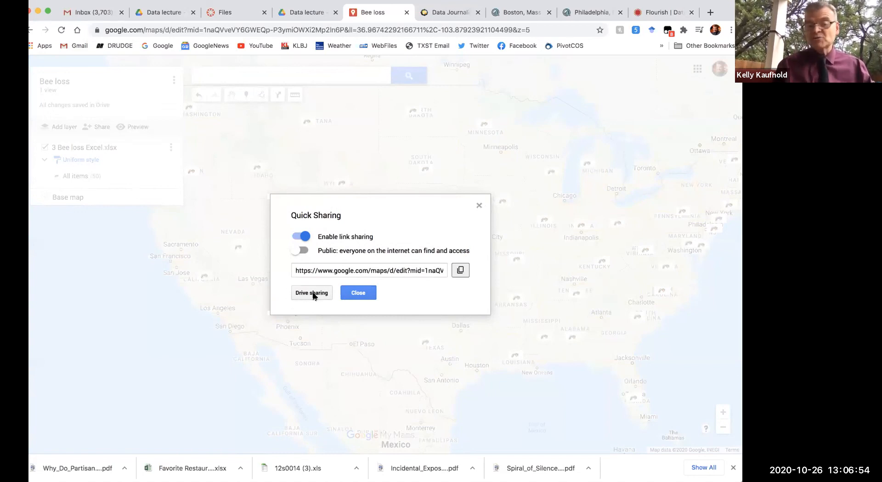
pyautogui.click(478, 205)
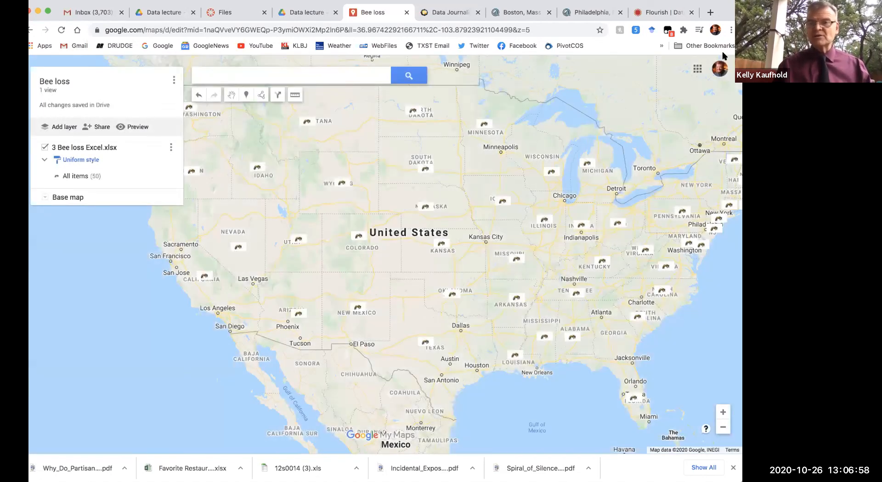